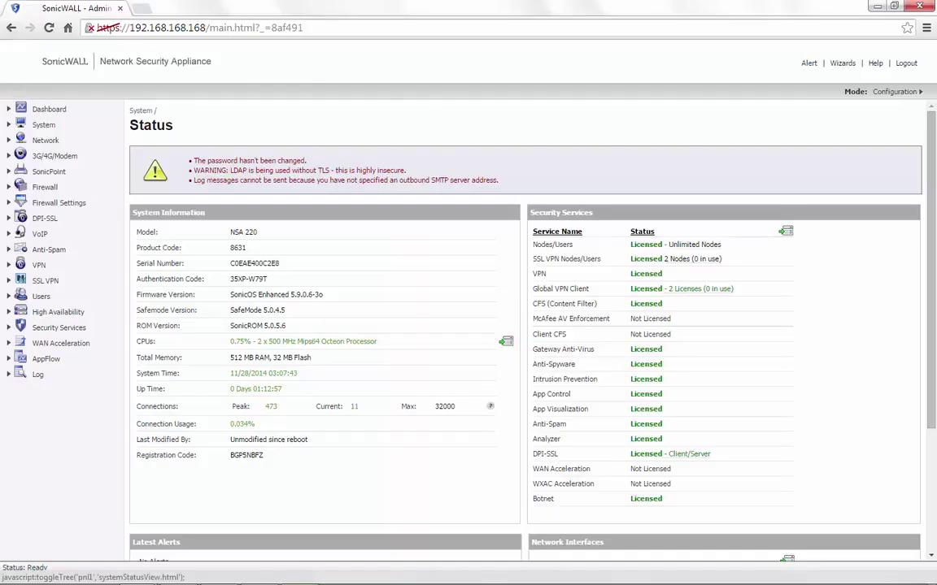
Check the appliance's model and firmware version, and view the custom route policies on the Routing page.
left_click_drag(258, 232, 230, 232)
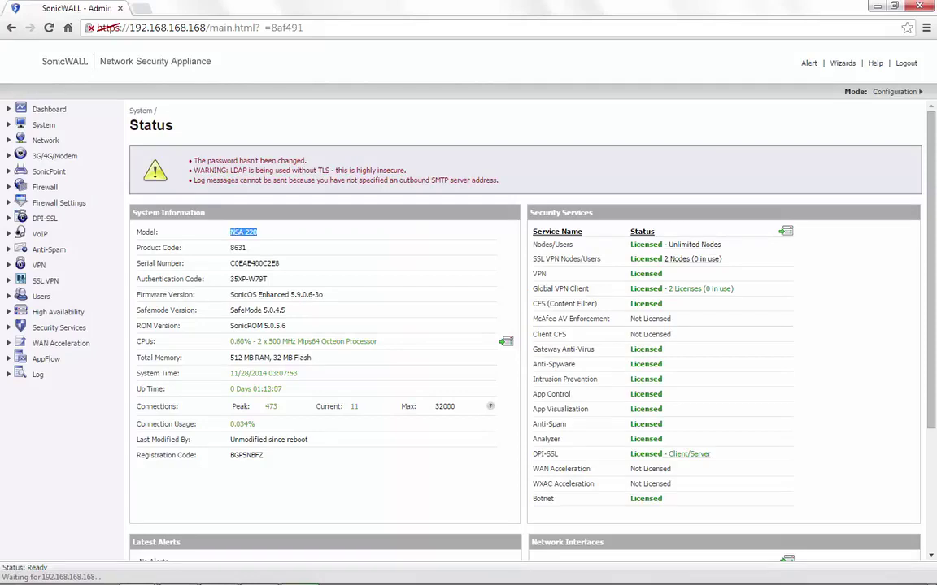
left_click_drag(291, 294, 323, 294)
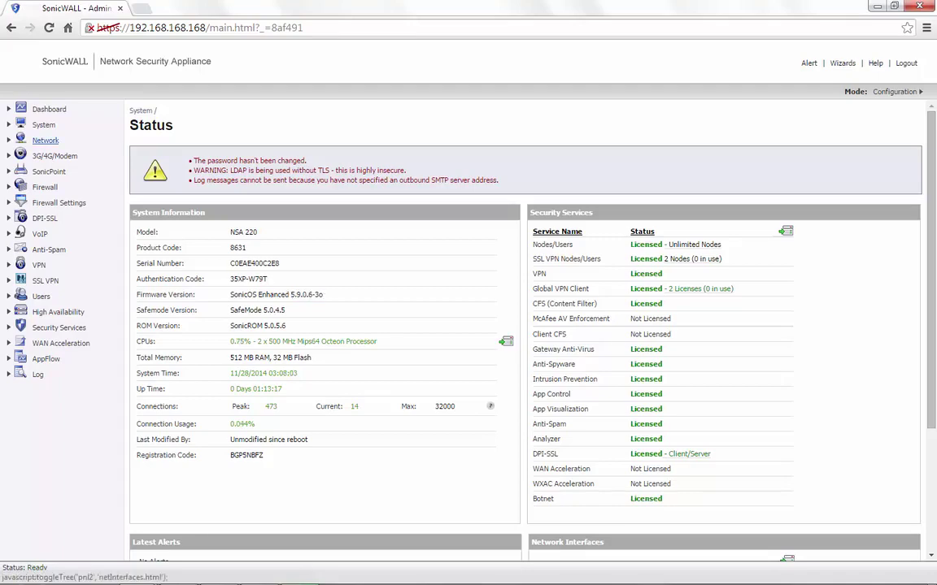
left_click(45, 140)
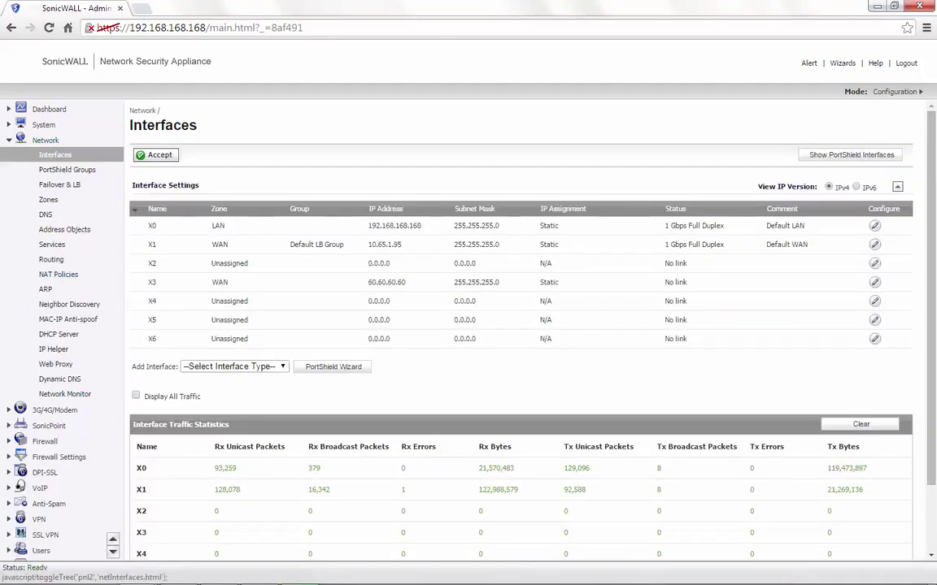
left_click(52, 259)
left_click(318, 412)
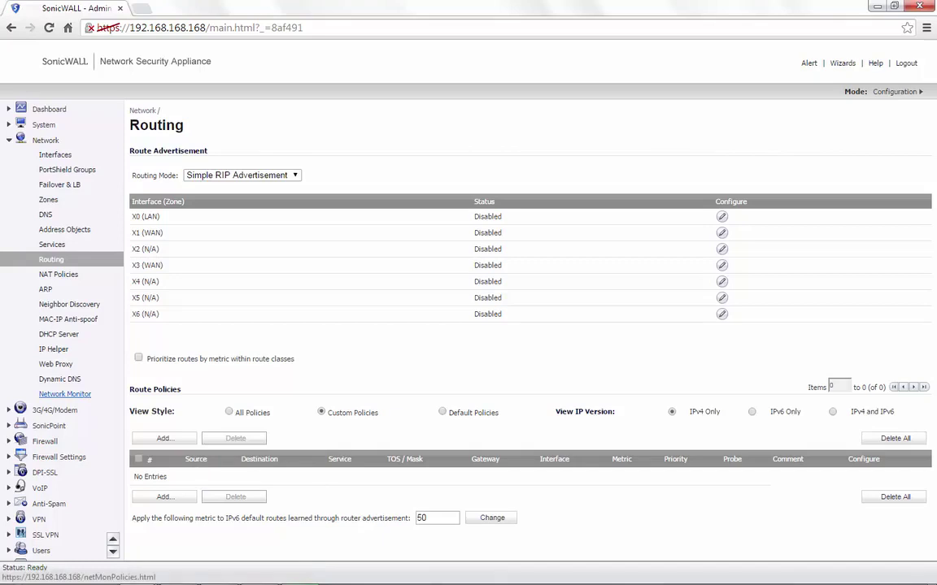
Start a new network monitor policy named "Internet on X2".
left_click(65, 394)
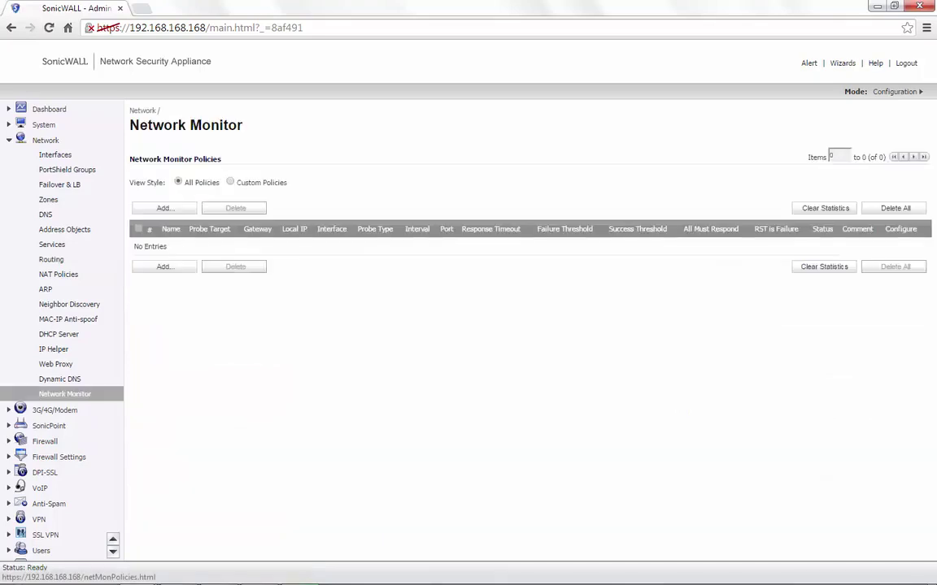
left_click(164, 267)
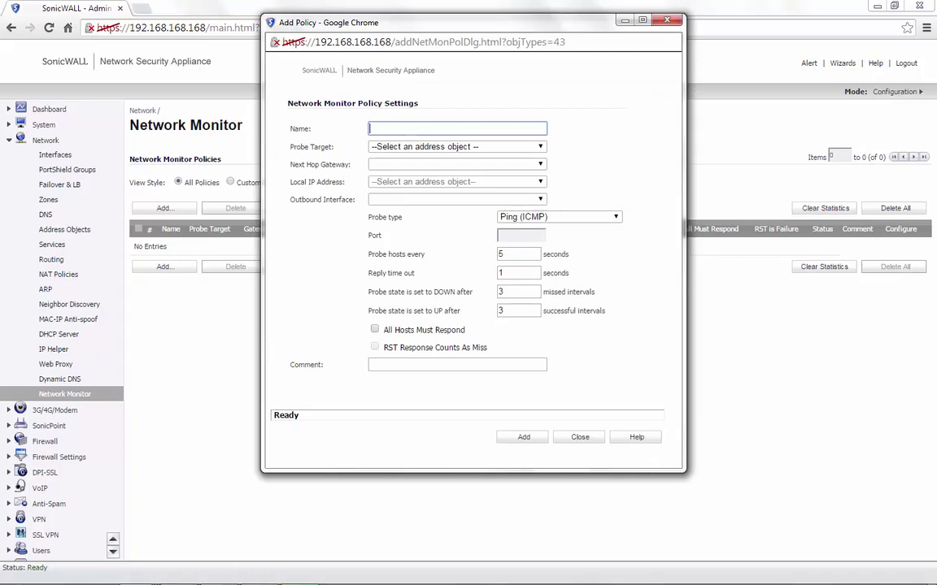
type("Internet on X2")
Create a host address object named 4.2.2.2 in the WAN zone with IP address 4.2.2.2 as the policy's probe target.
left_click(457, 147)
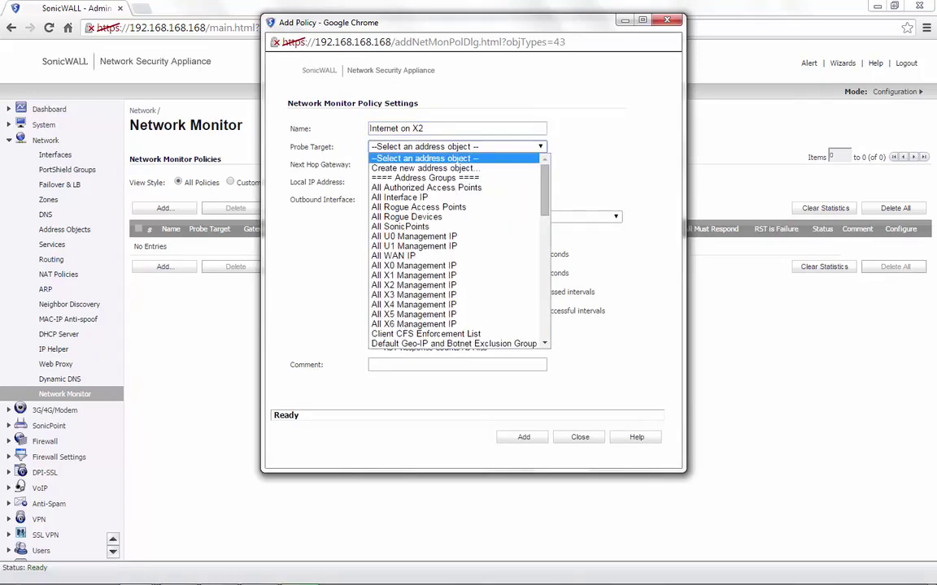
key("Down")
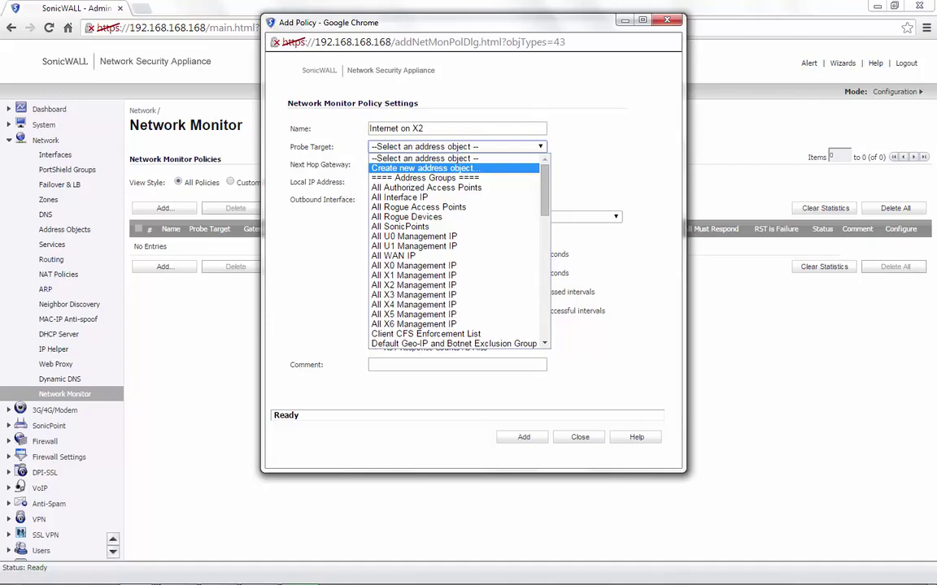
left_click(425, 167)
left_click(513, 279)
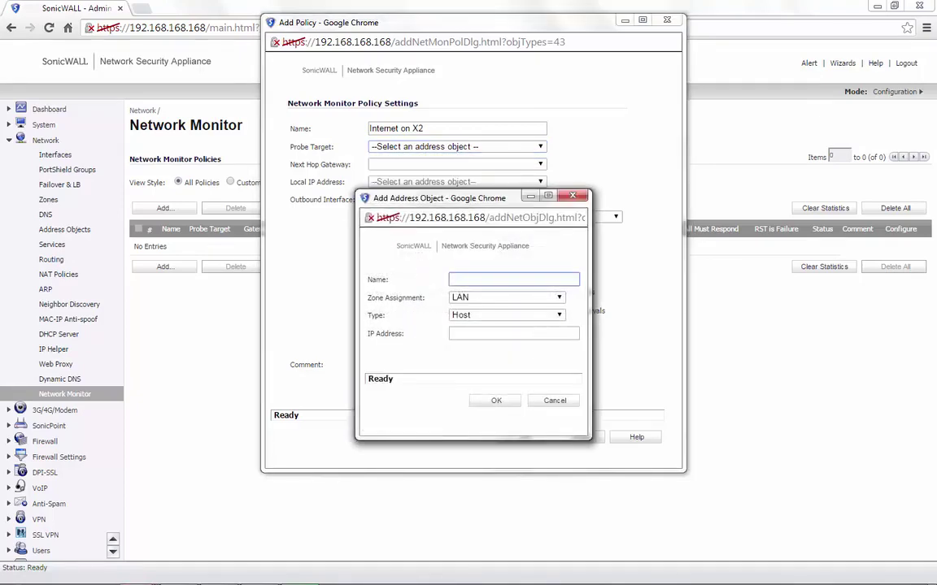
type("4.2.2.2")
left_click(507, 297)
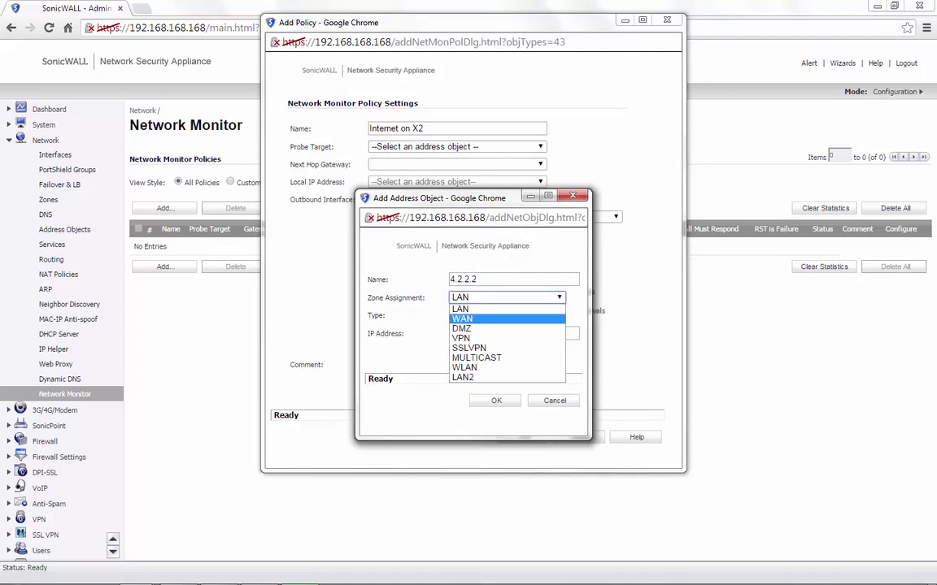
key("Return")
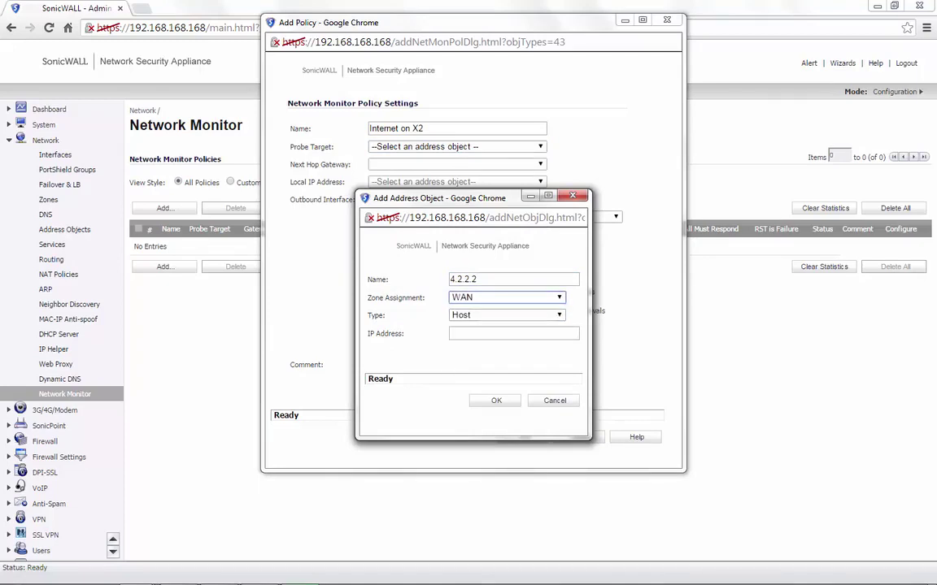
key("Tab")
key("Tab")
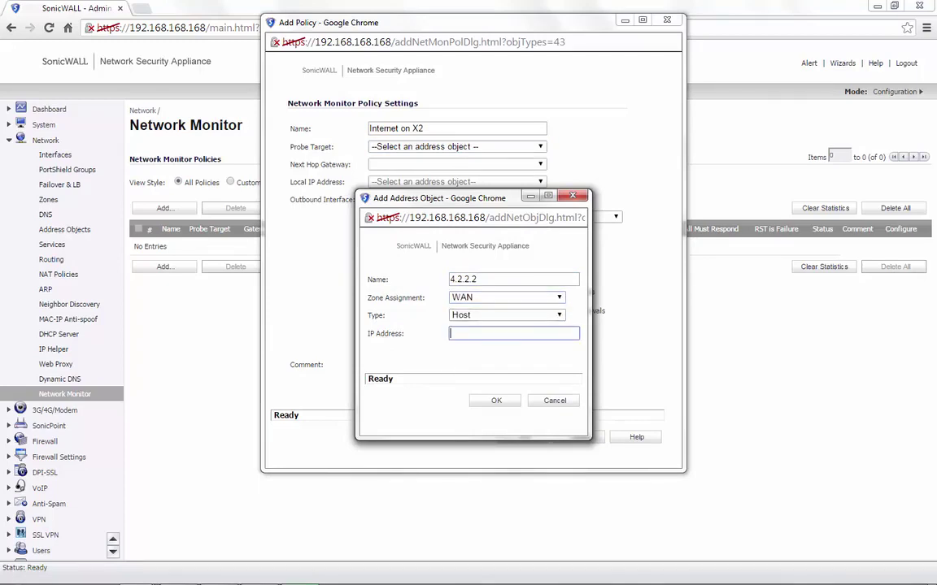
type("4.2.2.2")
key("Return")
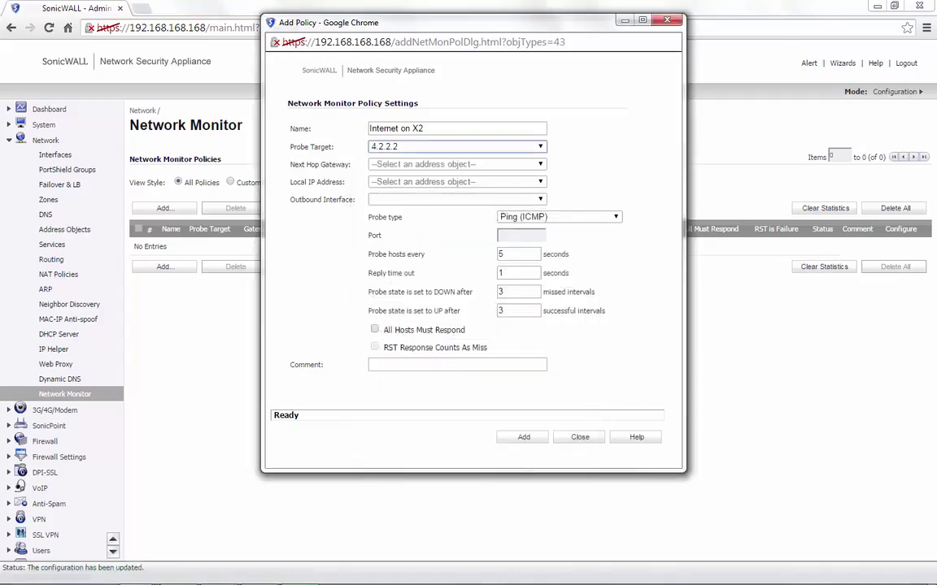
Set the monitor policy's probe type to Ping (ICMP) - Explicit Route.
left_click(536, 217)
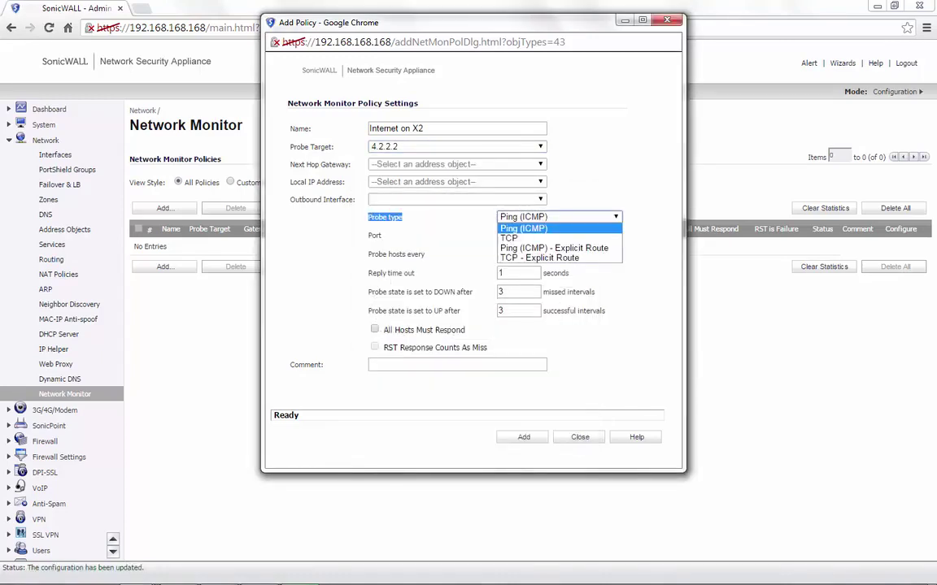
key("Down")
key("Down")
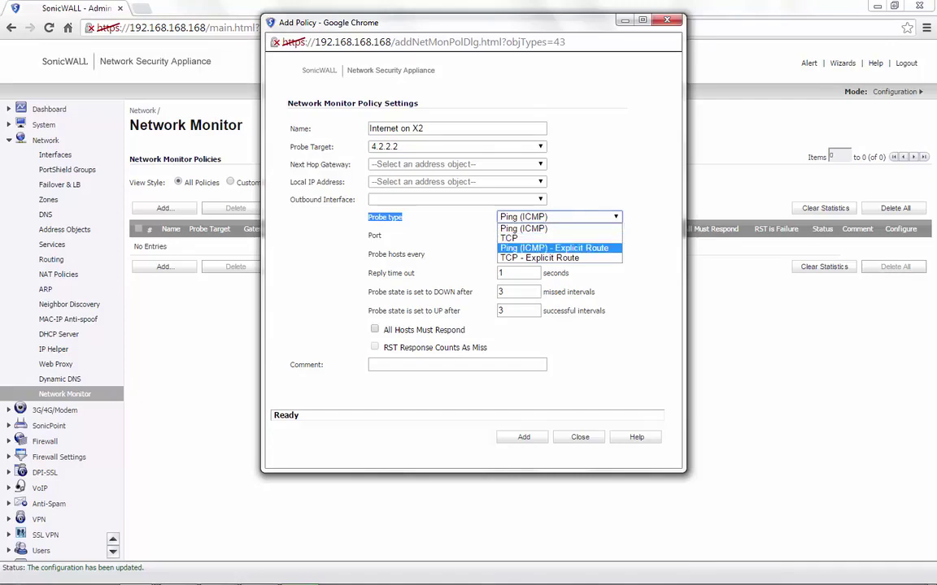
key("Return")
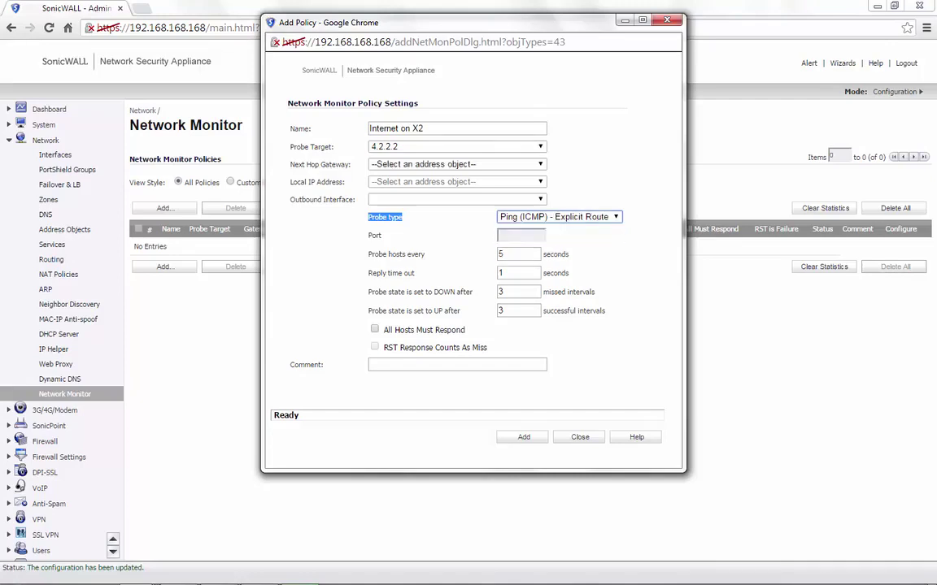
left_click(457, 163)
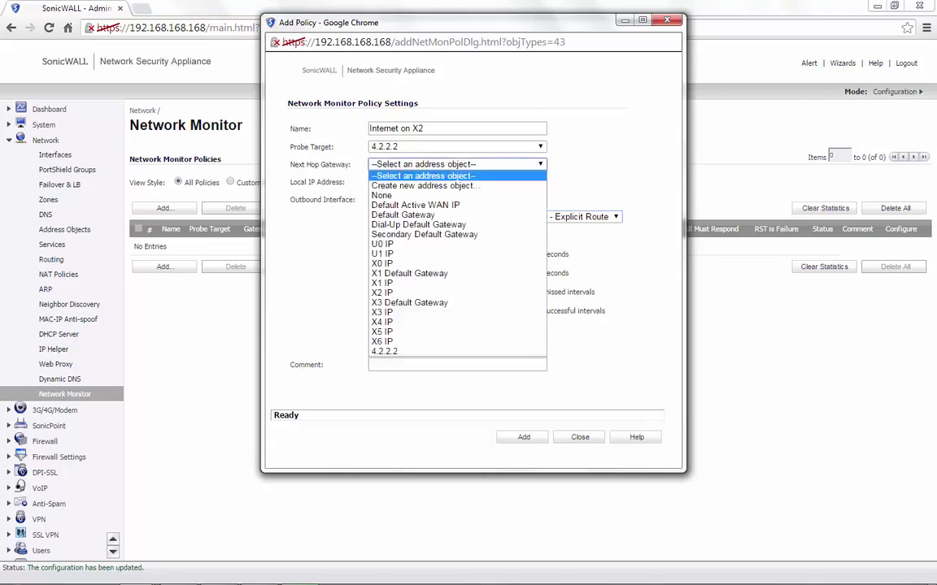
key("Escape")
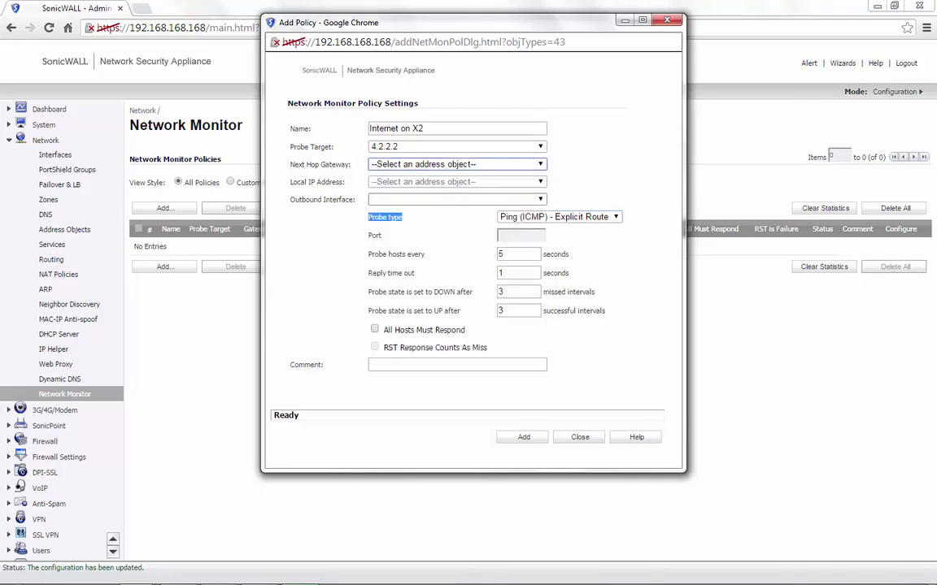
Set the monitor policy's outbound interface to X2 and add the policy.
left_click(457, 199)
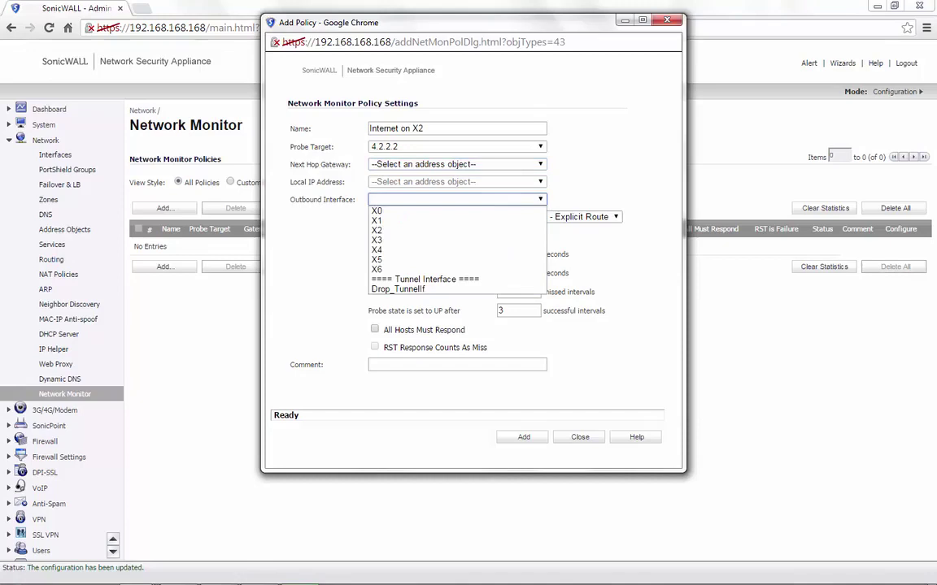
key("Escape")
key("alt+Down")
key("Down")
key("Down")
key("Down")
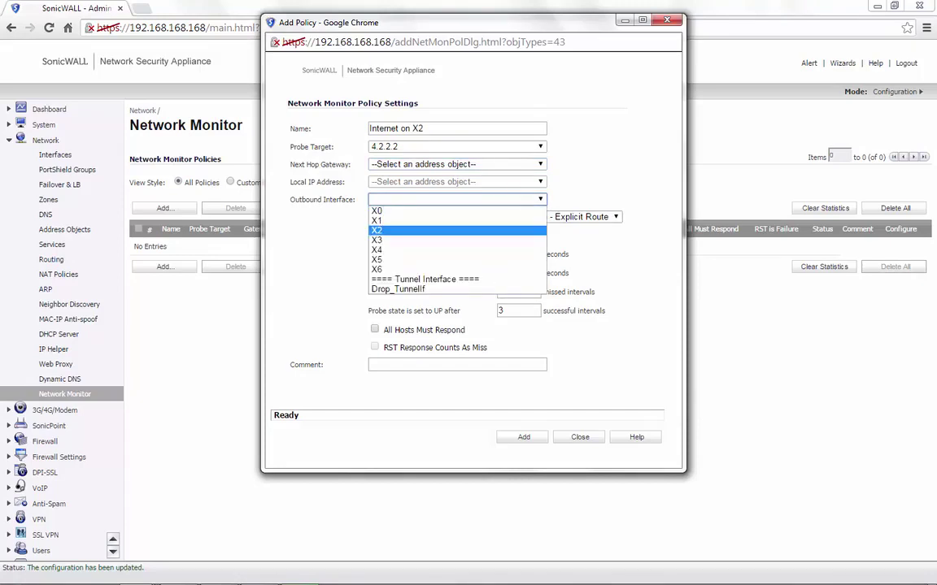
key("Return")
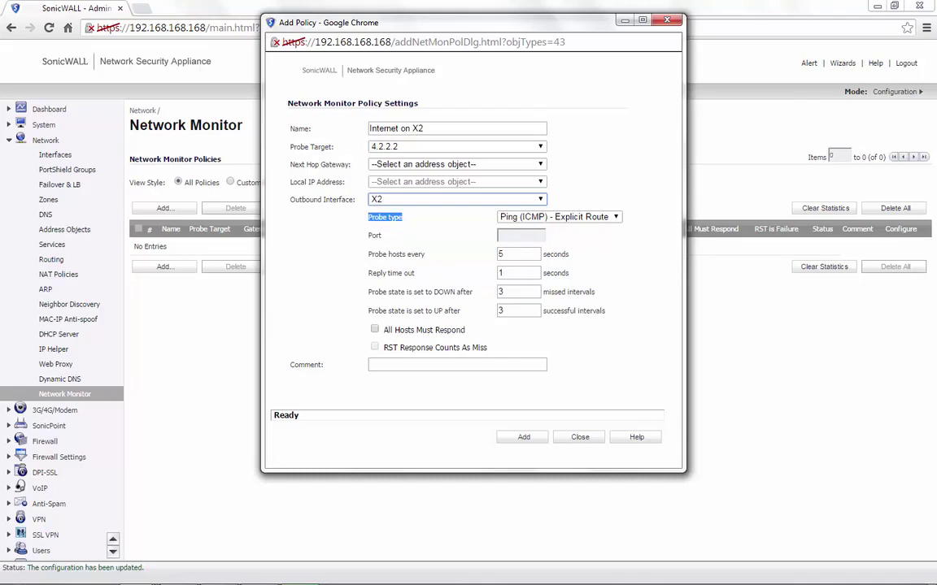
left_click(523, 437)
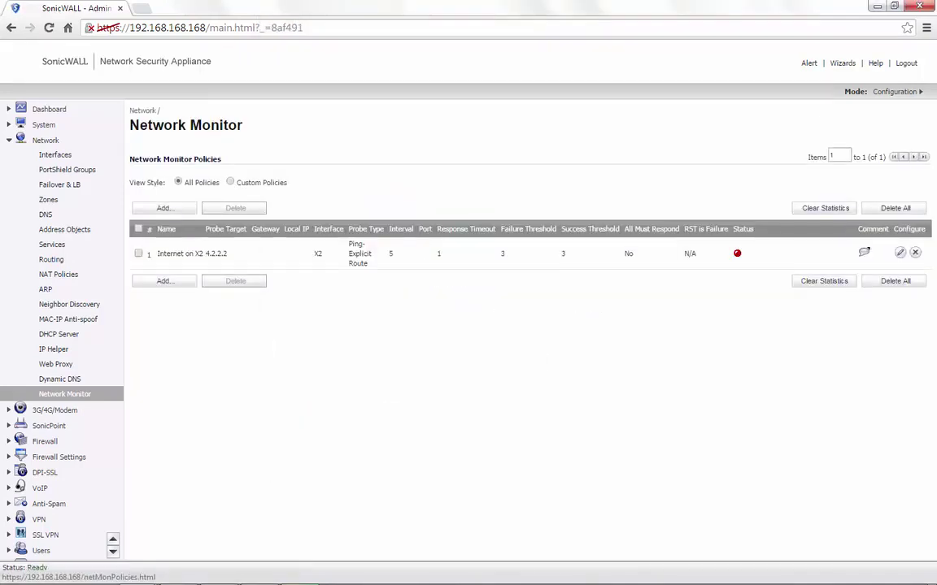
Start a new route policy on the Routing page with My PC as its source.
mouse_move(736, 253)
left_click(50, 259)
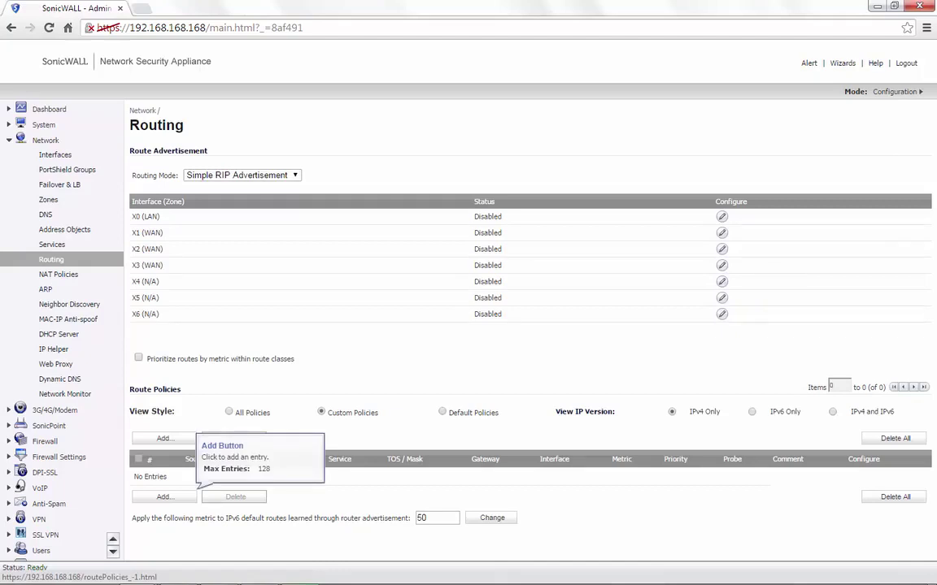
left_click(175, 496)
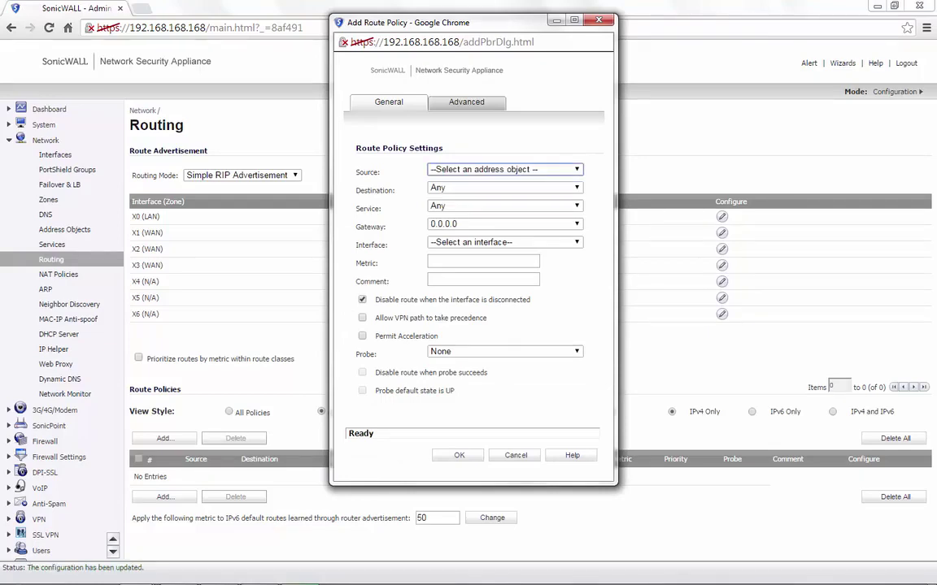
left_click(505, 169)
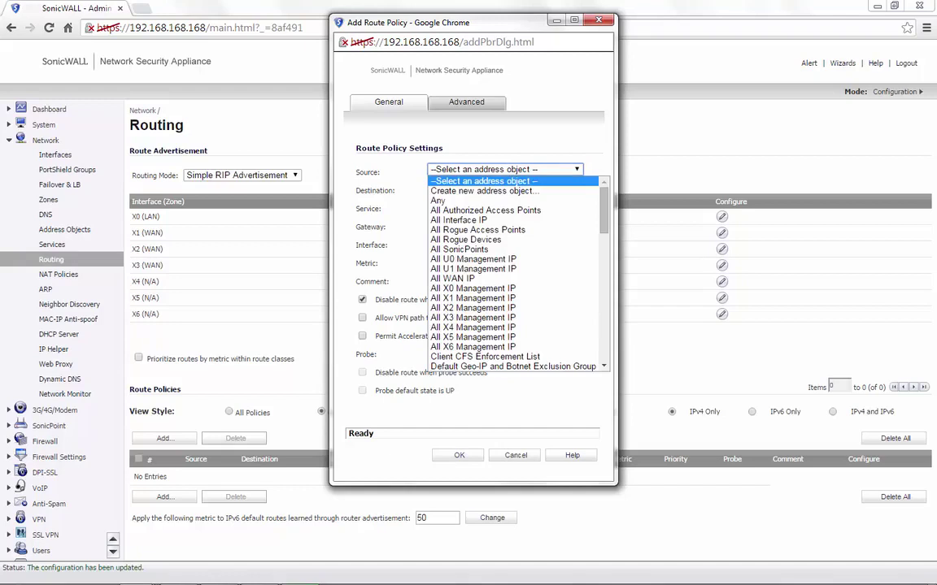
key("m")
key("Return")
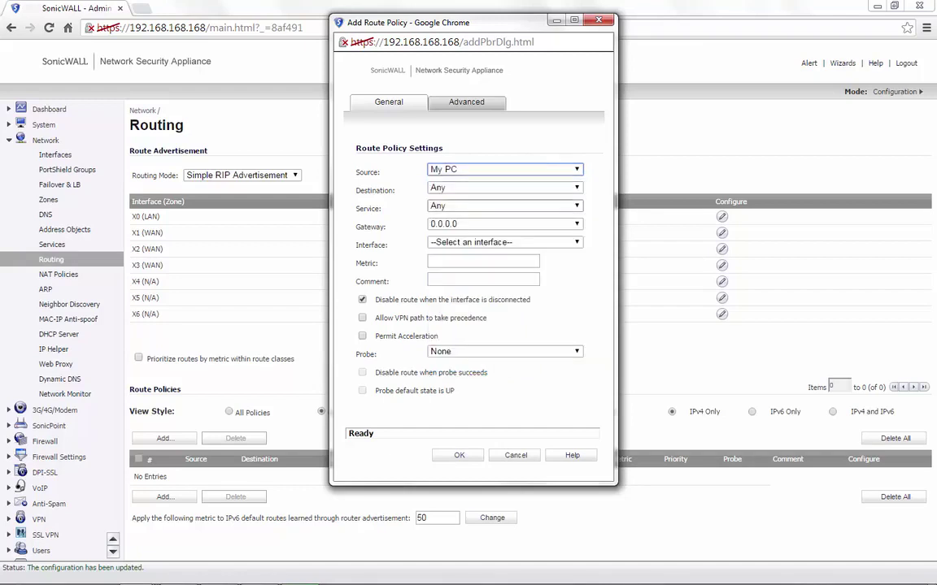
Set the route policy's gateway to X2 Default Gateway and its interface to X2.
left_click(504, 224)
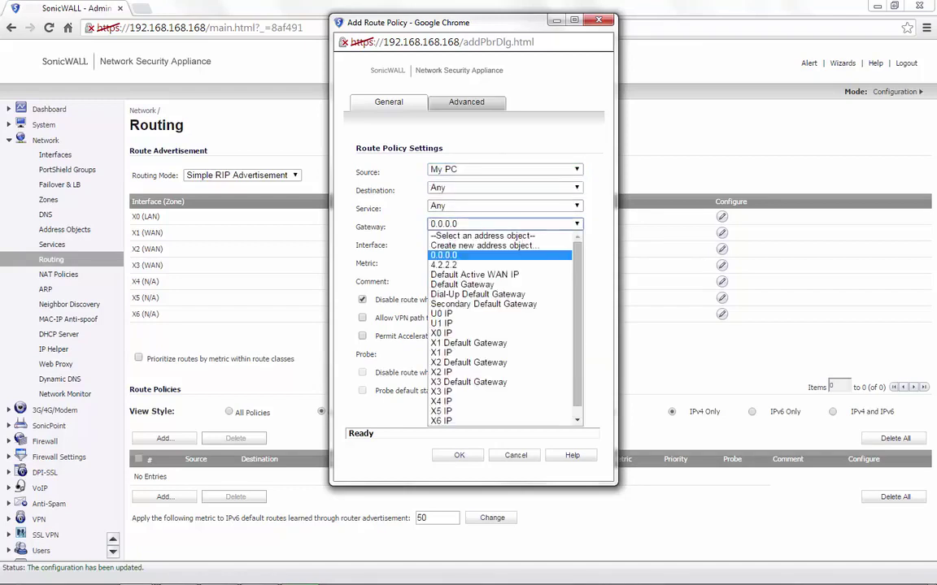
type("x2")
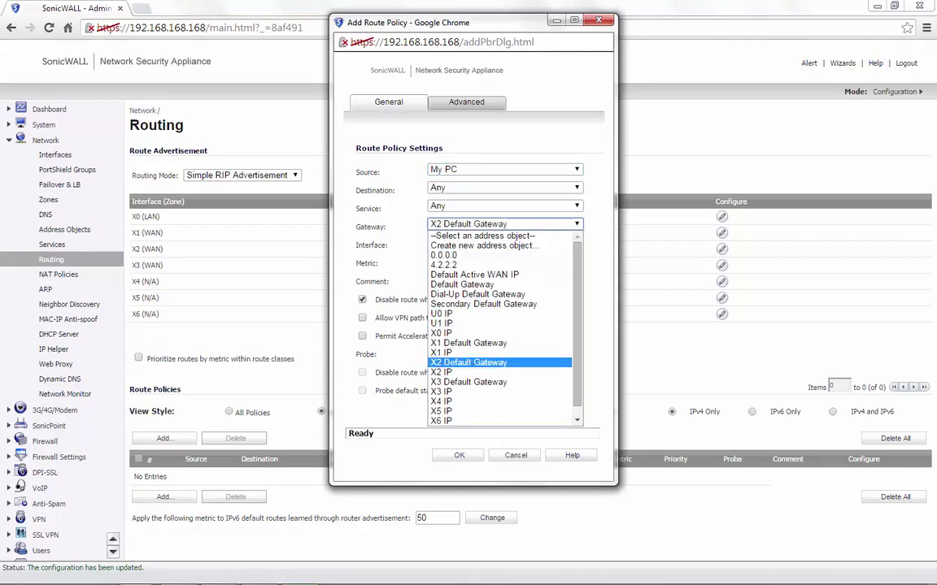
key("Return")
key("Tab")
key("alt+Down")
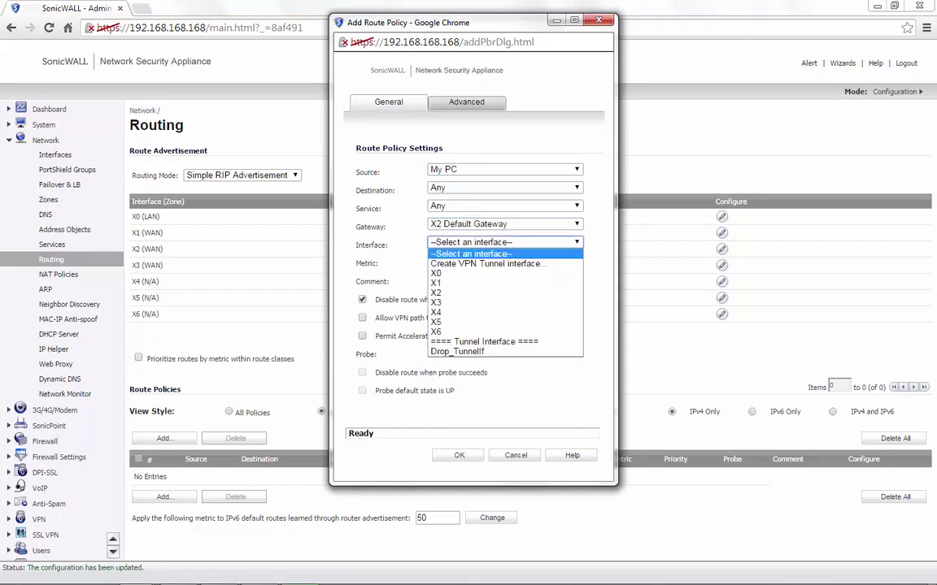
key("Down")
key("Down")
key("Down")
key("Down")
key("Return")
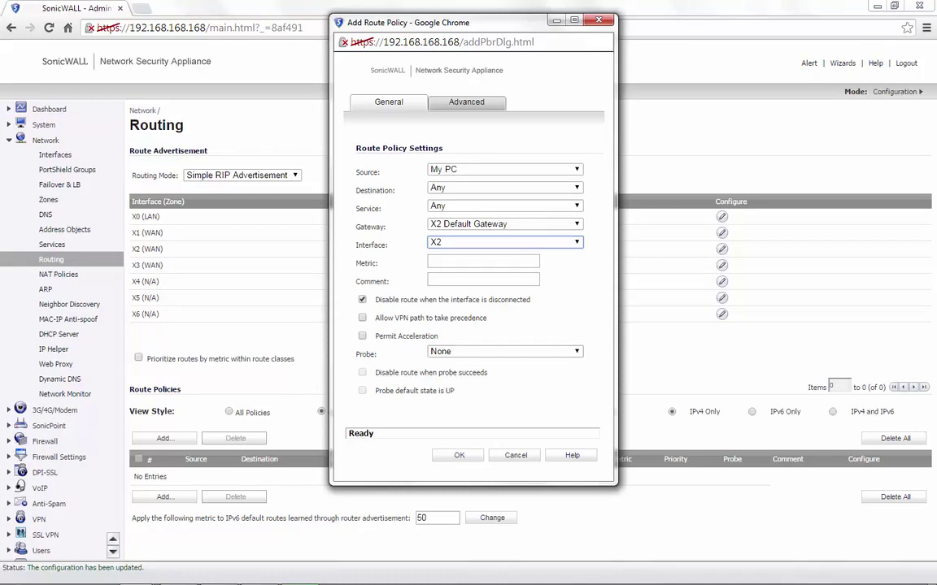
Assign the "Internet on X2" network monitor as the route policy's probe.
left_click(504, 351)
key("alt+Down")
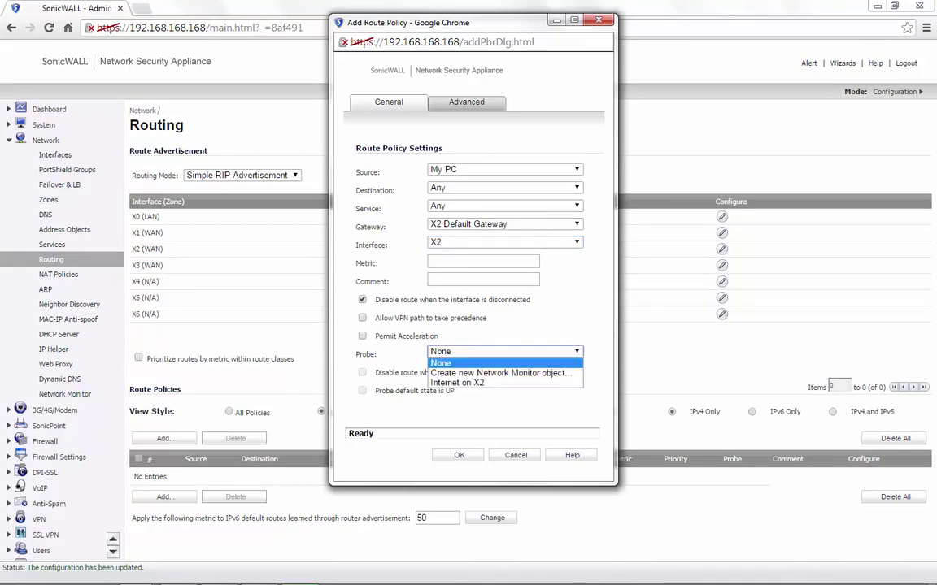
key("Down")
key("Down")
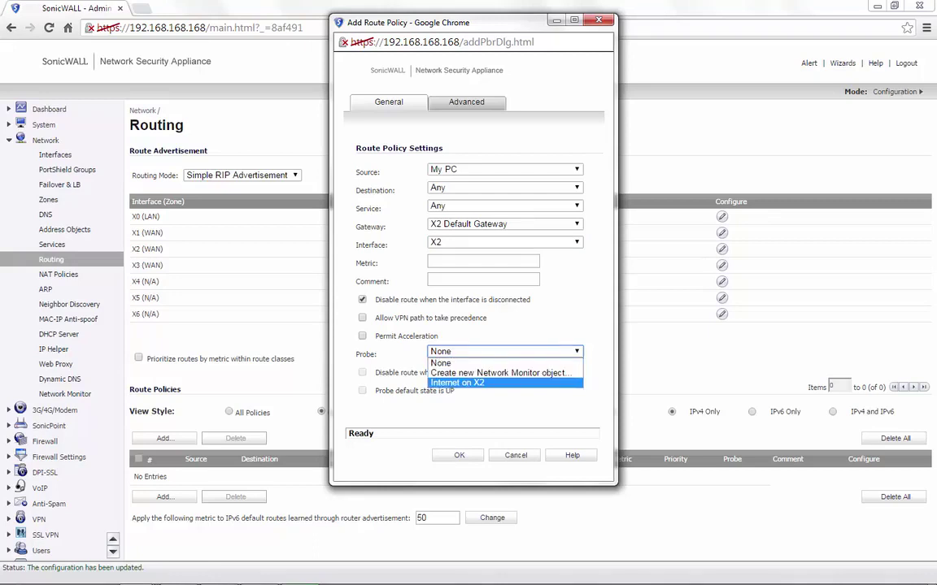
key("Return")
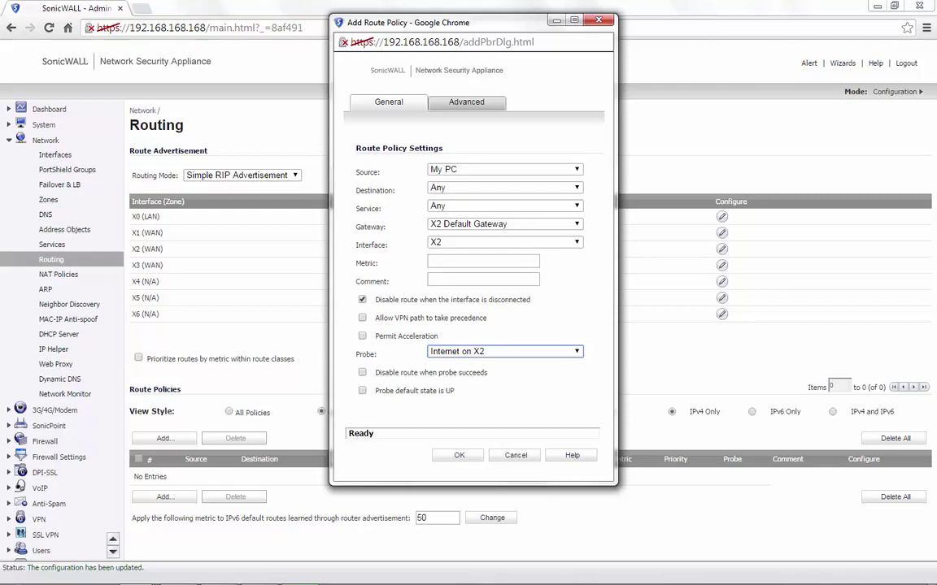
key("alt+Down")
key("Up")
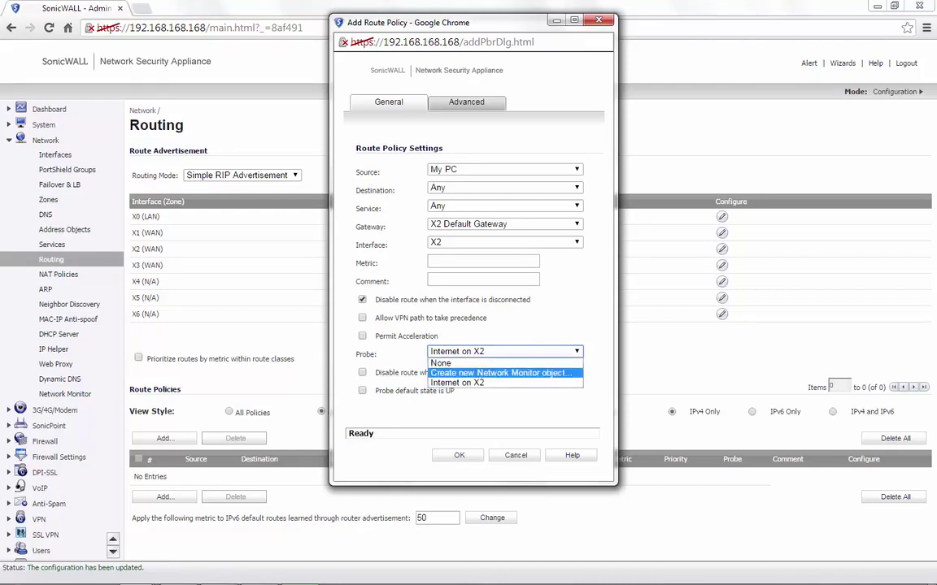
key("Escape")
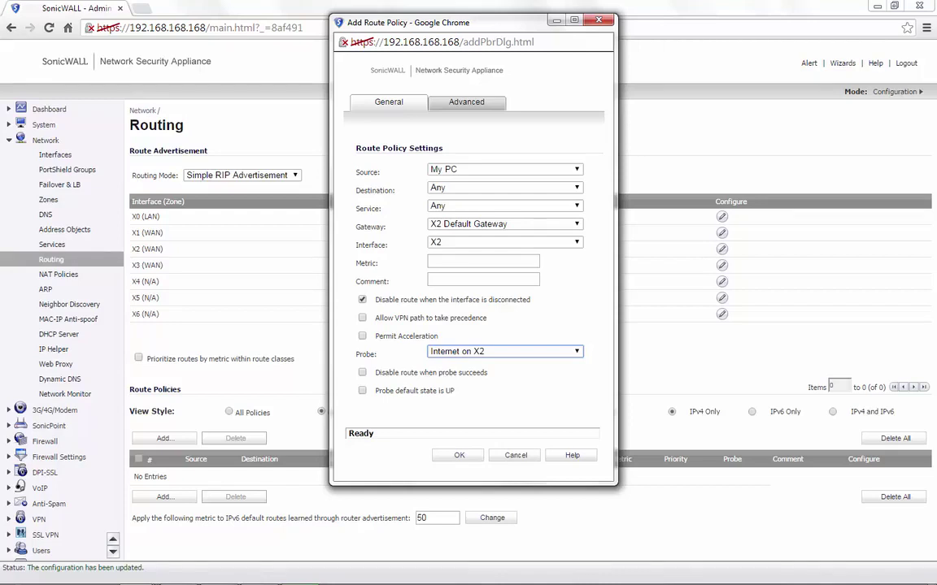
Enable "Probe default state is UP", set the metric to 1, and save the route policy.
left_click(362, 391)
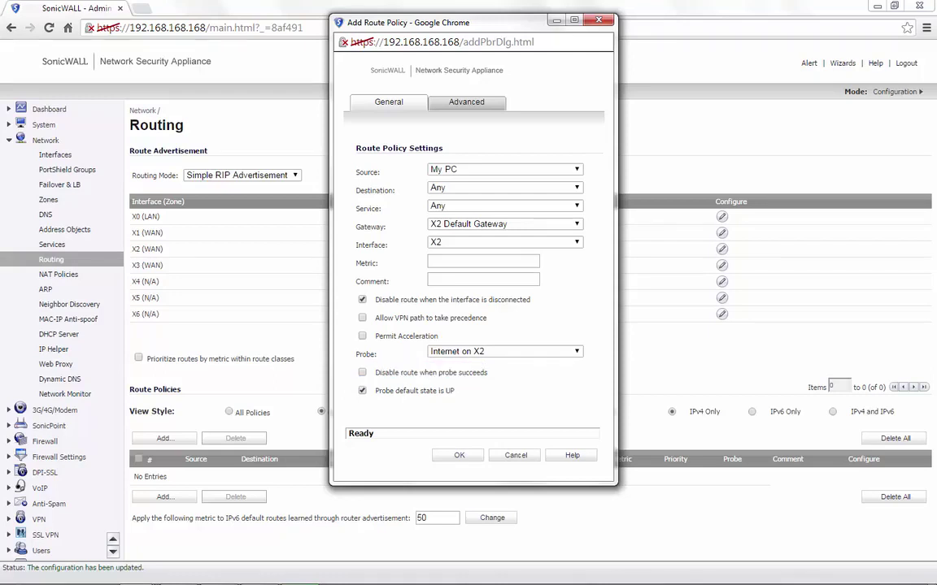
left_click(483, 261)
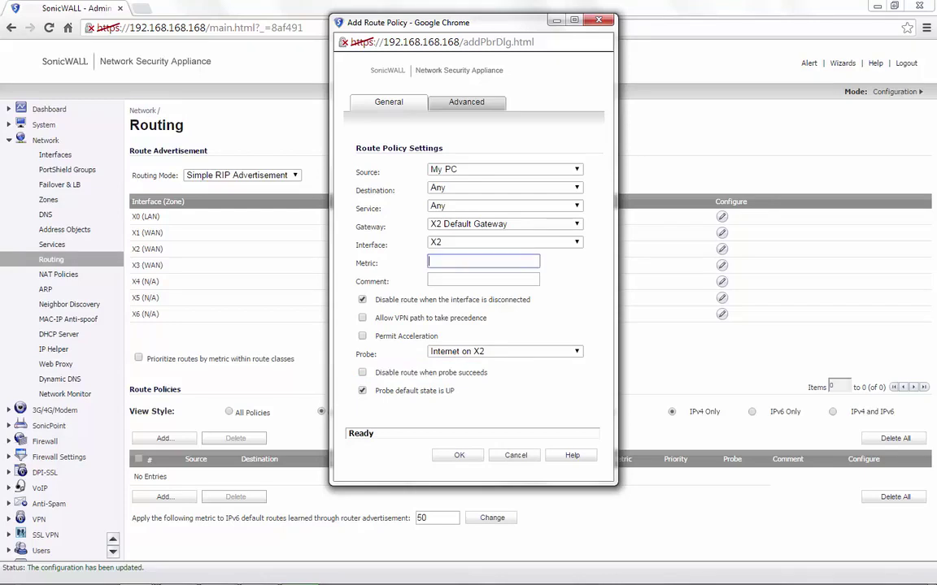
type("1")
key("Tab")
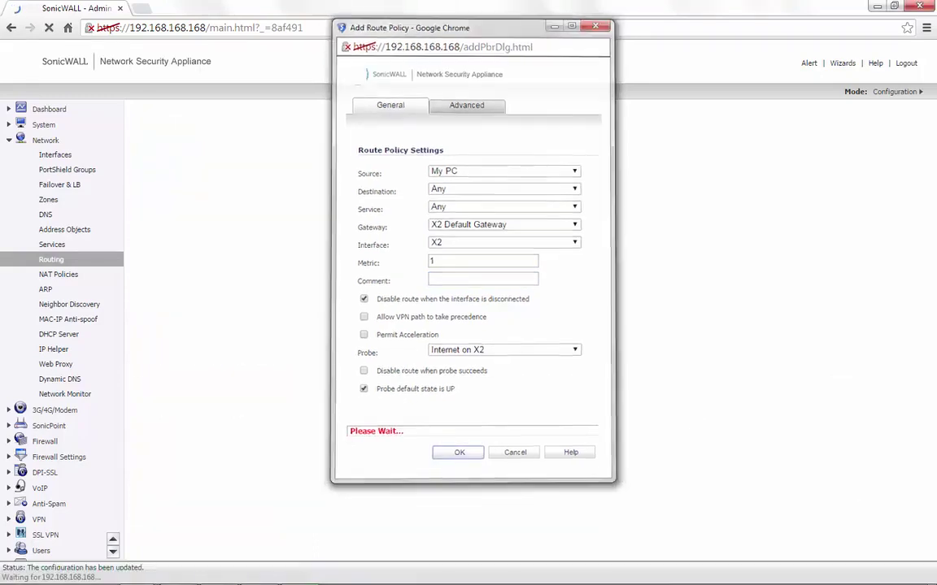
left_click_drag(751, 476, 705, 477)
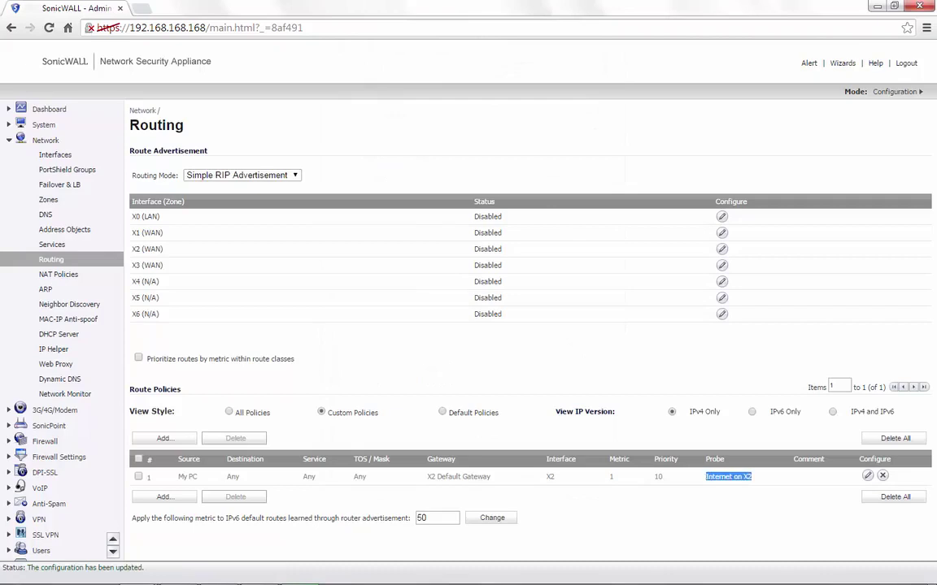